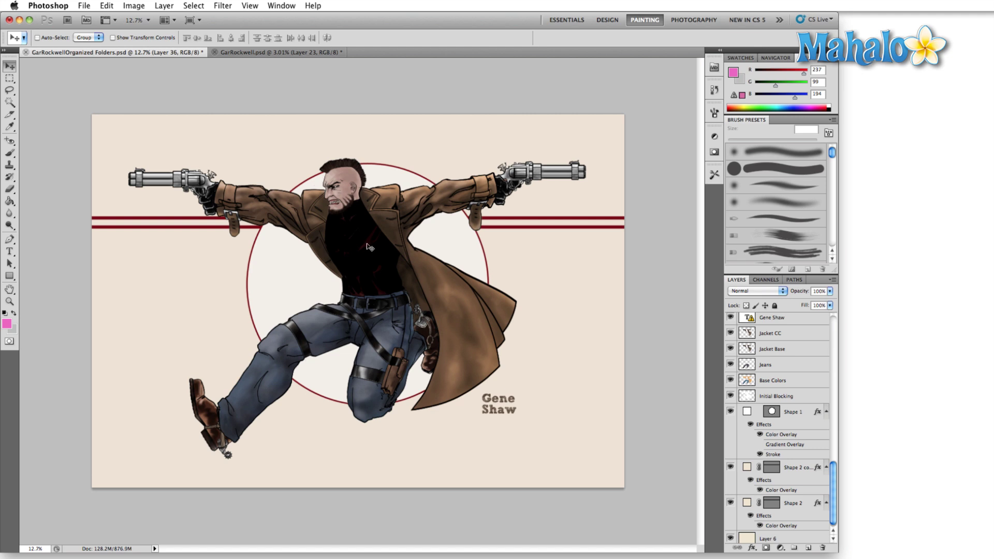
Step: Add new Layer 37 and sample skin tones from the figure's head and collar with the brush
{"action": "key", "text": "super+shift+alt+n"}
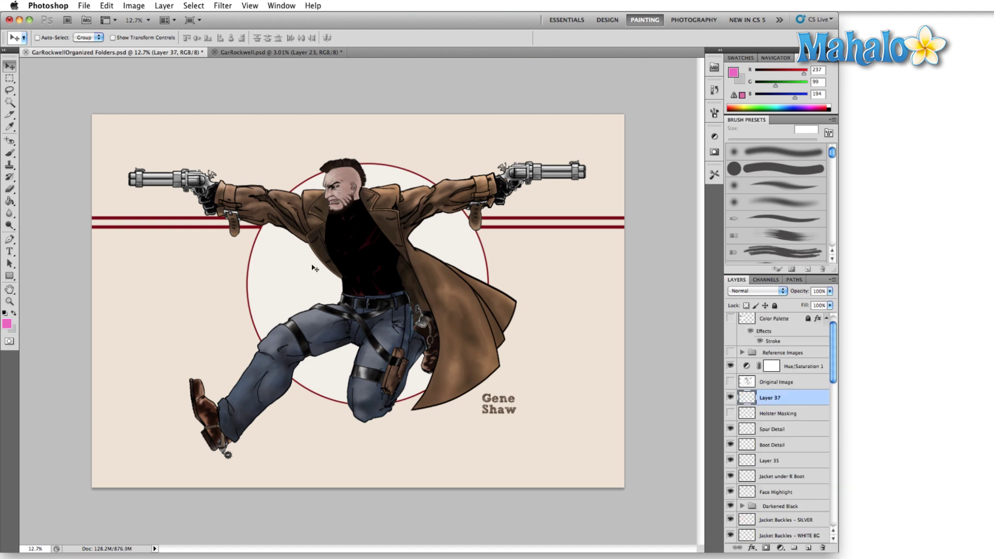
{"action": "key", "text": "b"}
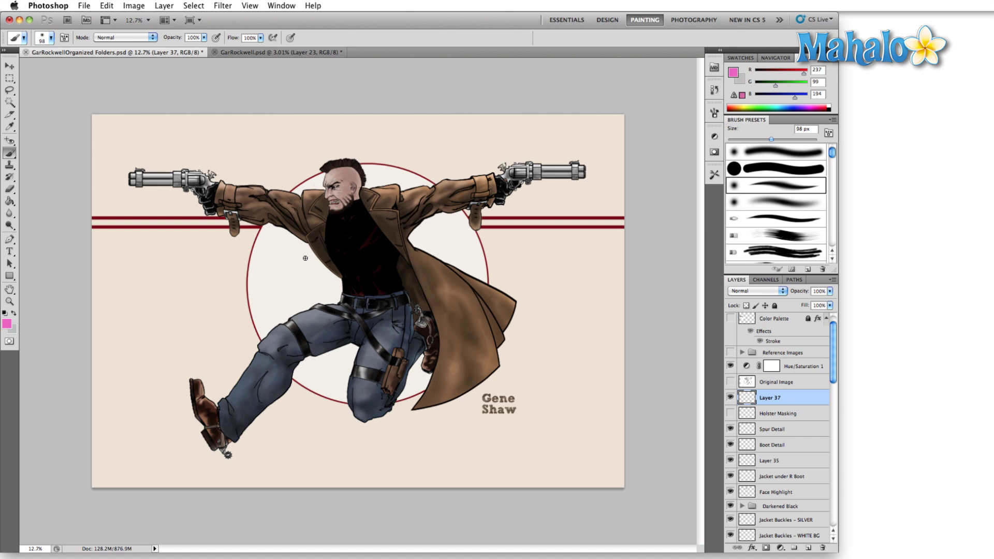
{"action": "key", "text": "alt"}
{"action": "left_click", "coordinate": [344, 174]}
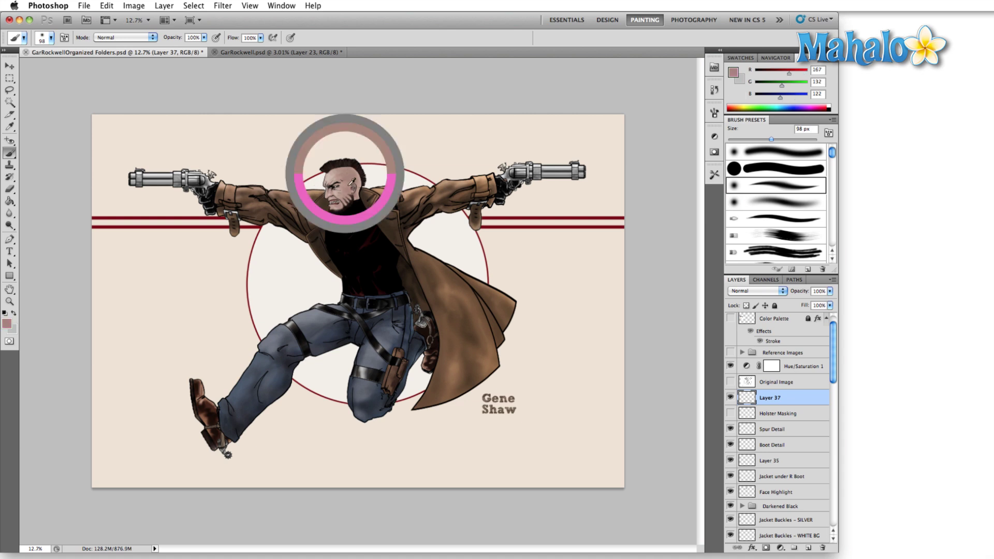
{"action": "left_click_drag", "start_coordinate": [349, 185], "coordinate": [389, 194]}
Step: Test a brown stroke, sample the beige background eee4d5, undo the strokes, and view the foreground colour
{"action": "mouse_move", "coordinate": [262, 149]}
{"action": "left_mouse_down"}
{"action": "mouse_move", "coordinate": [422, 146]}
{"action": "mouse_move", "coordinate": [310, 152]}
{"action": "left_mouse_up"}
{"action": "left_click", "coordinate": [456, 143], "text": "alt"}
{"action": "key", "text": "super+alt+z"}
{"action": "key", "text": "super+alt+z"}
{"action": "key", "text": "super+alt+z"}
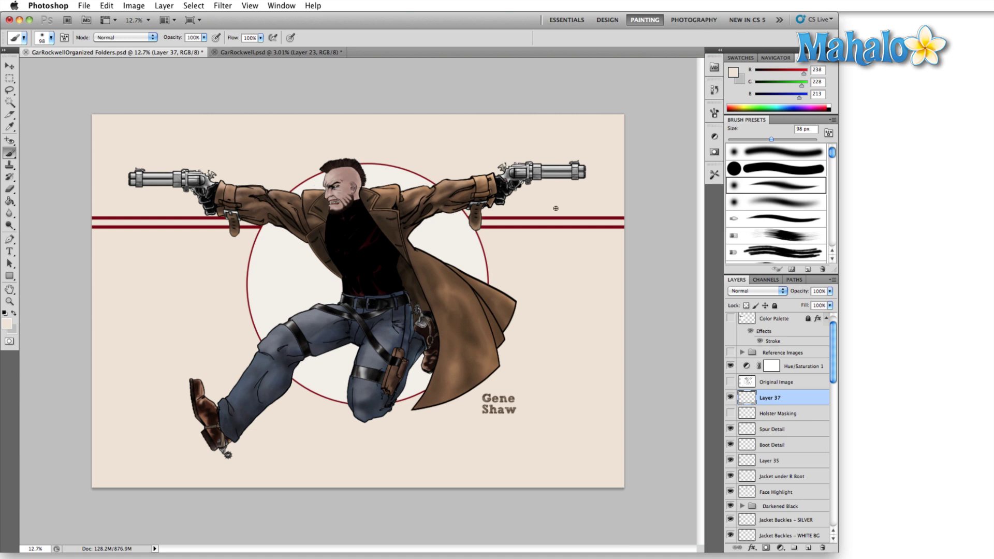
{"action": "left_click", "coordinate": [5, 324]}
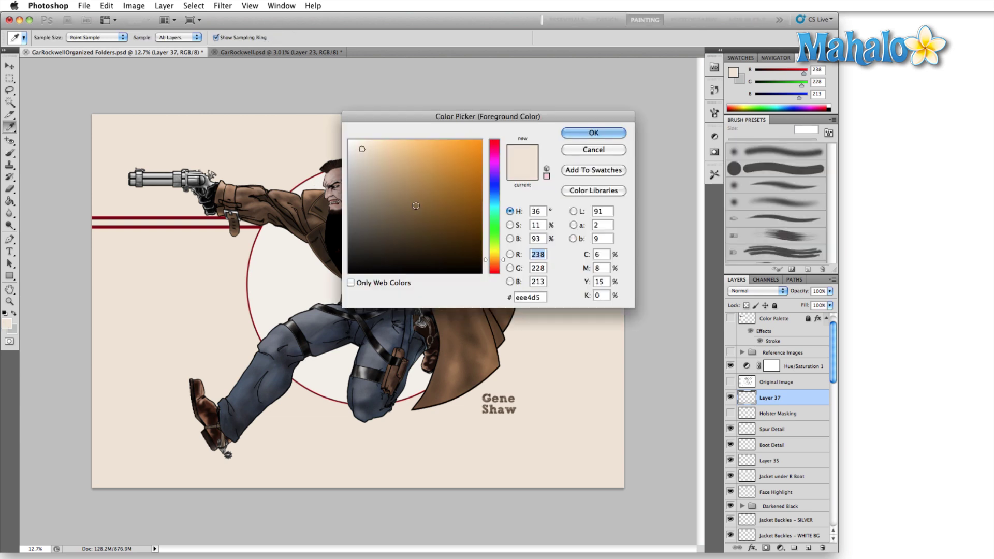
Step: Choose a saturated green as the foreground colour in the Color Picker
{"action": "left_click", "coordinate": [492, 226]}
{"action": "left_click", "coordinate": [467, 189]}
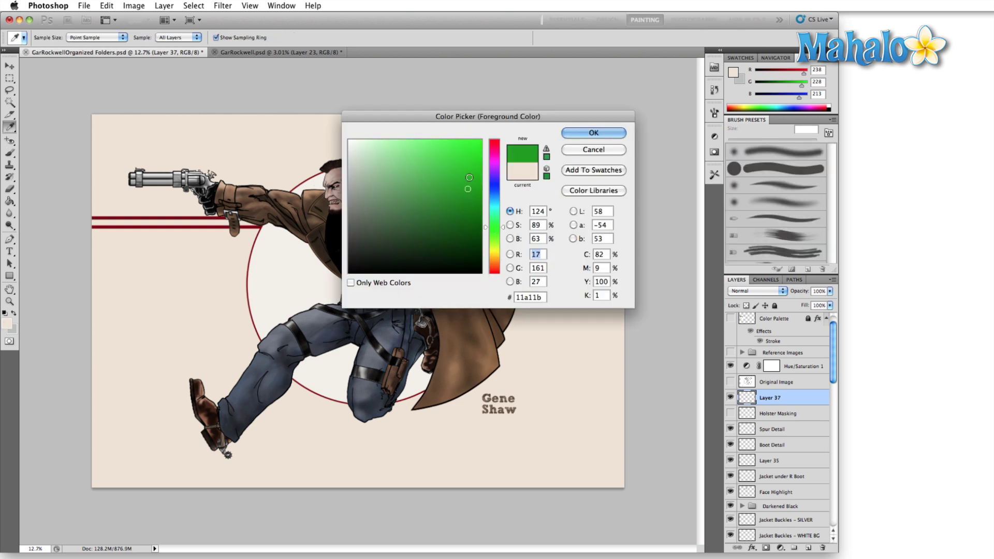
{"action": "left_click", "coordinate": [605, 134]}
Step: Paint and undo a test green stroke, then raise green to 255 in the Color panel
{"action": "key", "text": "b"}
{"action": "left_click_drag", "start_coordinate": [251, 138], "coordinate": [285, 152]}
{"action": "key", "text": "super+z"}
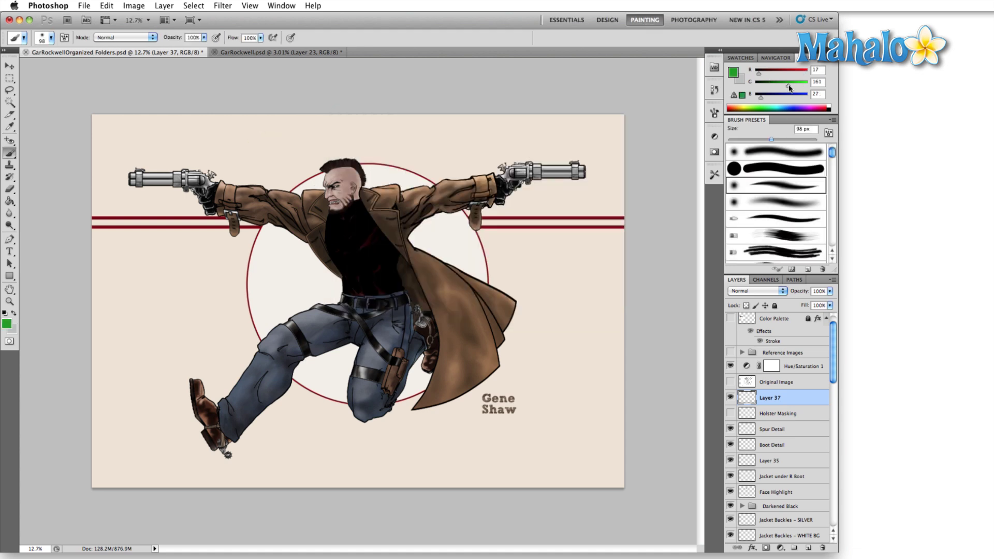
{"action": "mouse_move", "coordinate": [789, 85]}
{"action": "left_mouse_down"}
{"action": "mouse_move", "coordinate": [815, 84]}
{"action": "mouse_move", "coordinate": [792, 89]}
{"action": "left_mouse_up"}
Step: Show the Swatches panel and make the Color Palette reference layer visible
{"action": "left_click", "coordinate": [741, 58]}
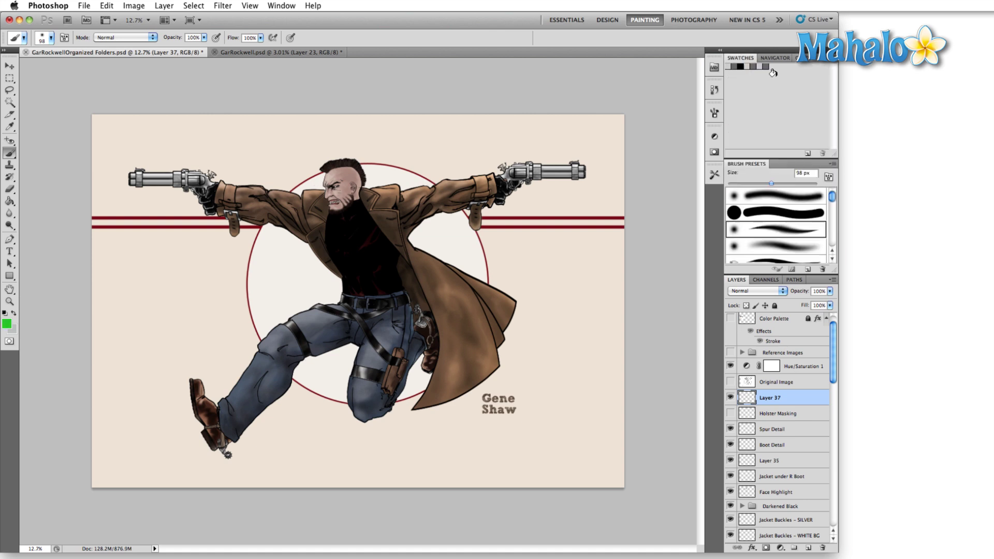
{"action": "scroll", "coordinate": [728, 340], "scroll_direction": "up", "scroll_amount": 1}
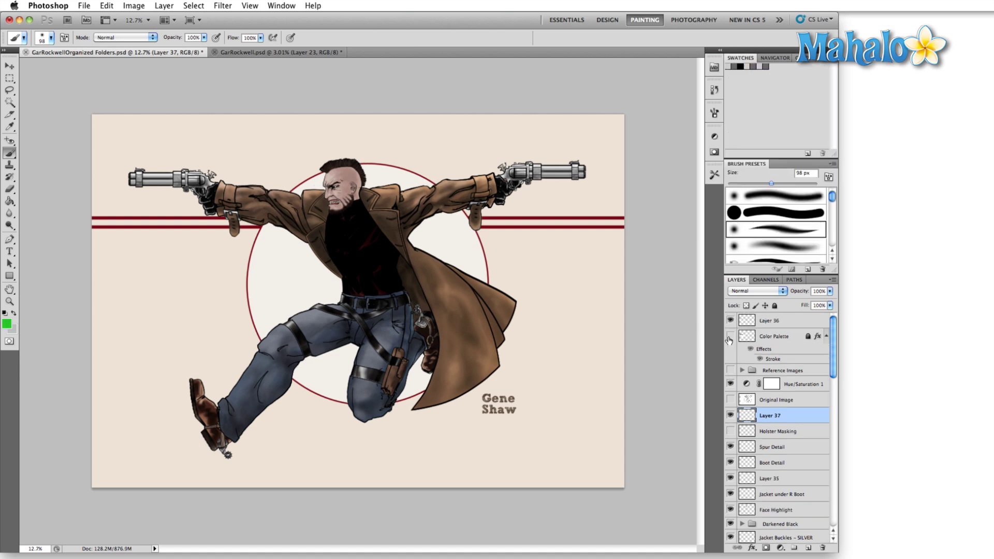
{"action": "left_click", "coordinate": [730, 337]}
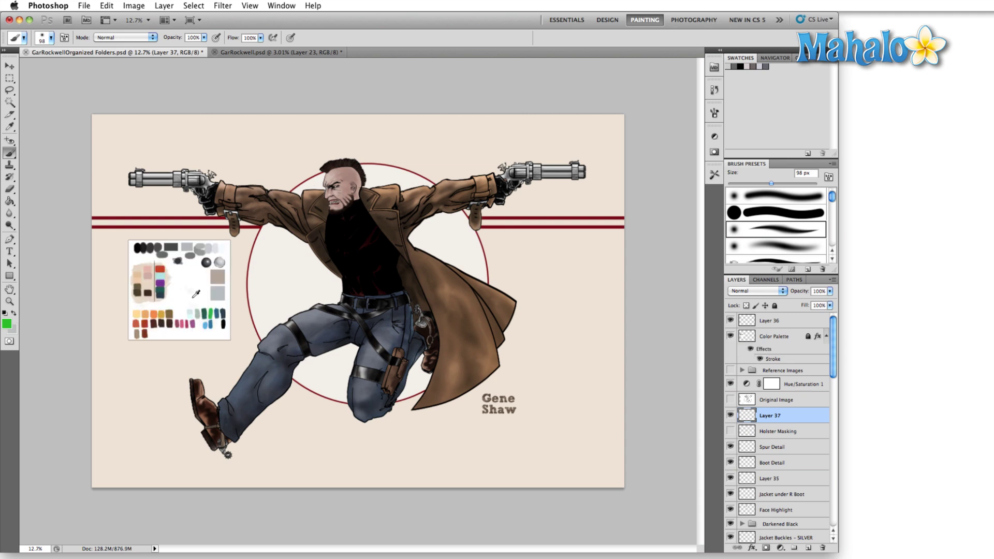
Step: Sample green from the palette card, paint and undo a test stroke, then hide the layer
{"action": "left_click", "coordinate": [212, 311], "text": "alt"}
{"action": "left_click_drag", "start_coordinate": [274, 154], "coordinate": [327, 155]}
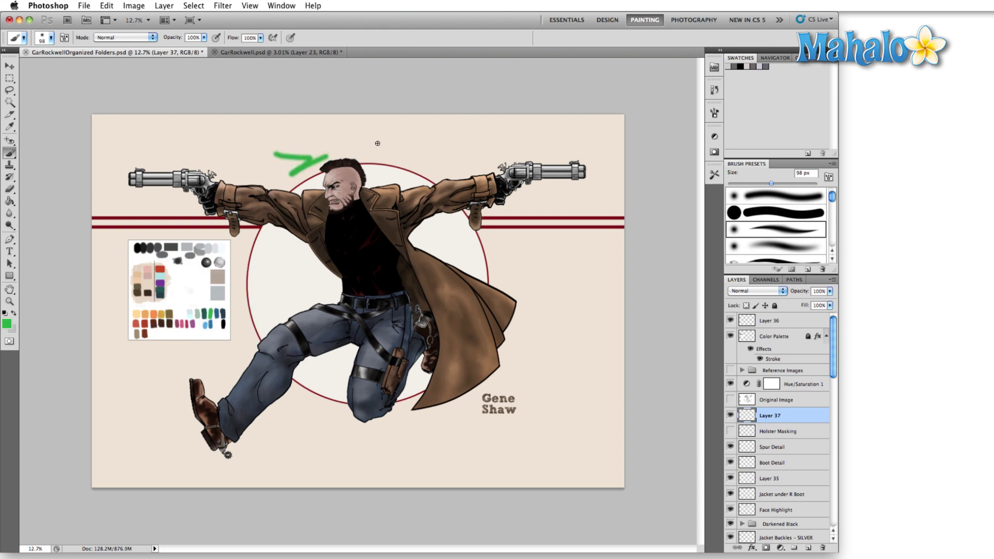
{"action": "key", "text": "super+z"}
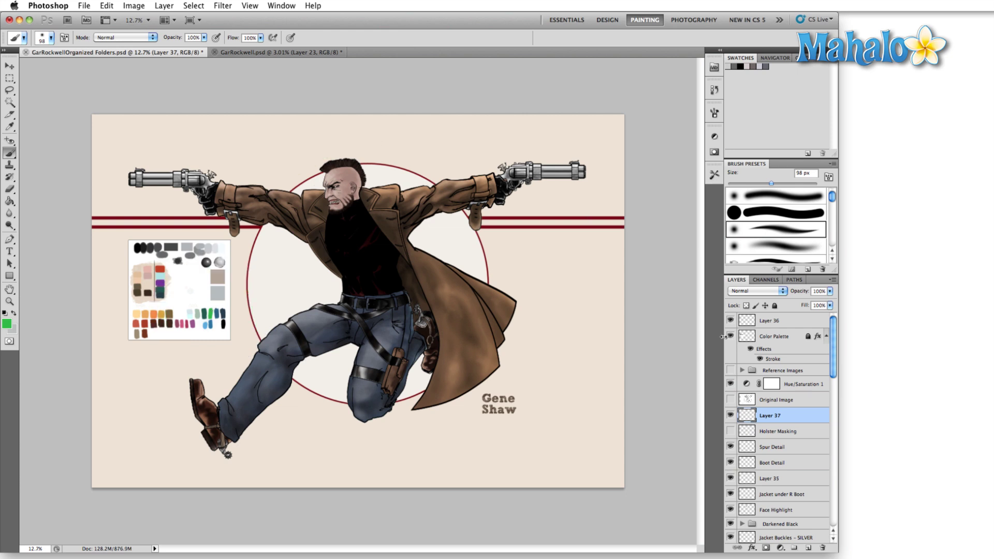
{"action": "left_click", "coordinate": [730, 336]}
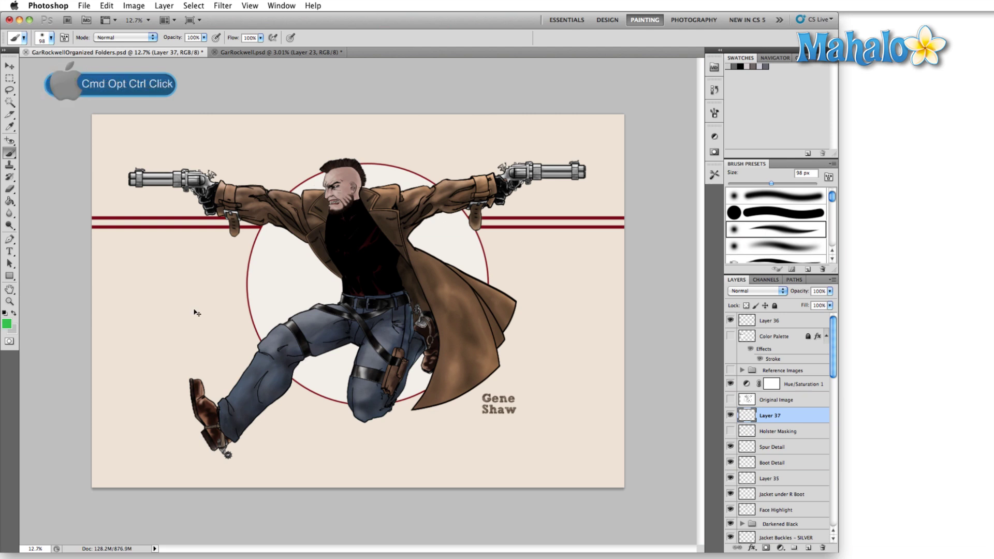
Step: Pick a pale mint green from the on-canvas HUD colour wheel, then paint and clear a test stroke
{"action": "left_click", "coordinate": [250, 169], "text": "ctrl+alt+super"}
{"action": "mouse_move", "coordinate": [250, 169]}
{"action": "left_mouse_down"}
{"action": "mouse_move", "coordinate": [250, 156]}
{"action": "mouse_move", "coordinate": [240, 187]}
{"action": "mouse_move", "coordinate": [196, 217]}
{"action": "mouse_move", "coordinate": [184, 210]}
{"action": "mouse_move", "coordinate": [254, 151]}
{"action": "left_mouse_up"}
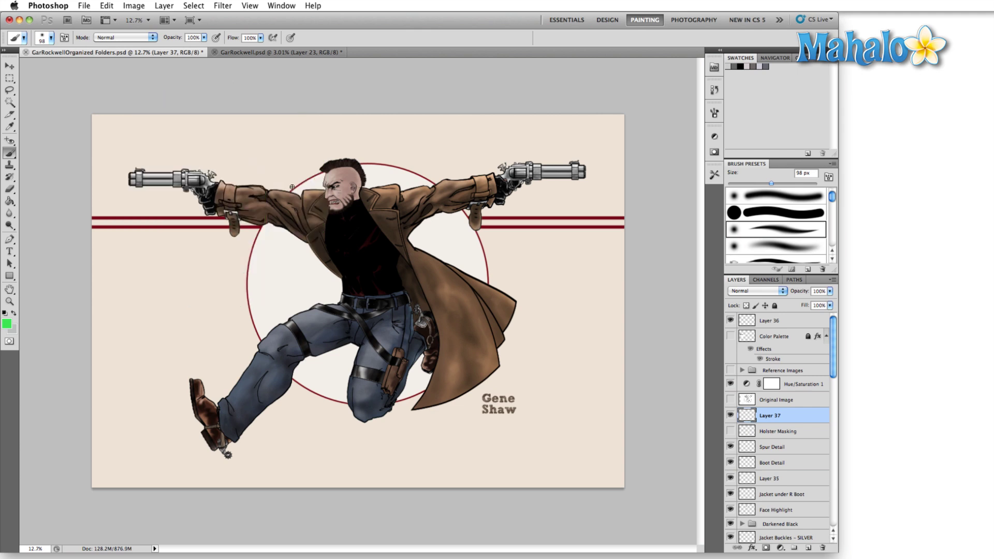
{"action": "left_click_drag", "start_coordinate": [292, 187], "coordinate": [326, 139]}
{"action": "mouse_move", "coordinate": [448, 158]}
{"action": "left_mouse_down"}
{"action": "mouse_move", "coordinate": [315, 114]}
{"action": "mouse_move", "coordinate": [401, 178]}
{"action": "left_mouse_up"}
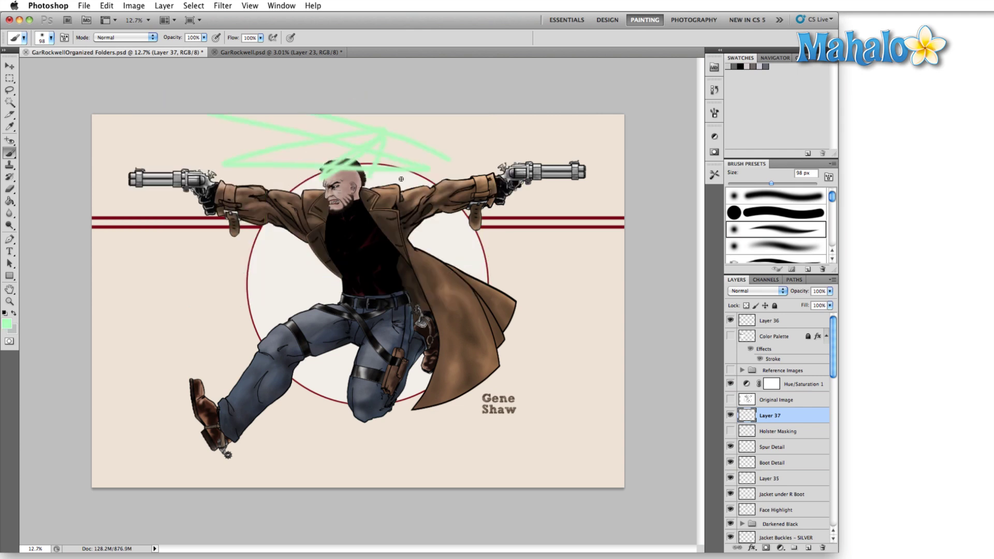
{"action": "key", "text": "super+a"}
{"action": "key", "text": "Delete"}
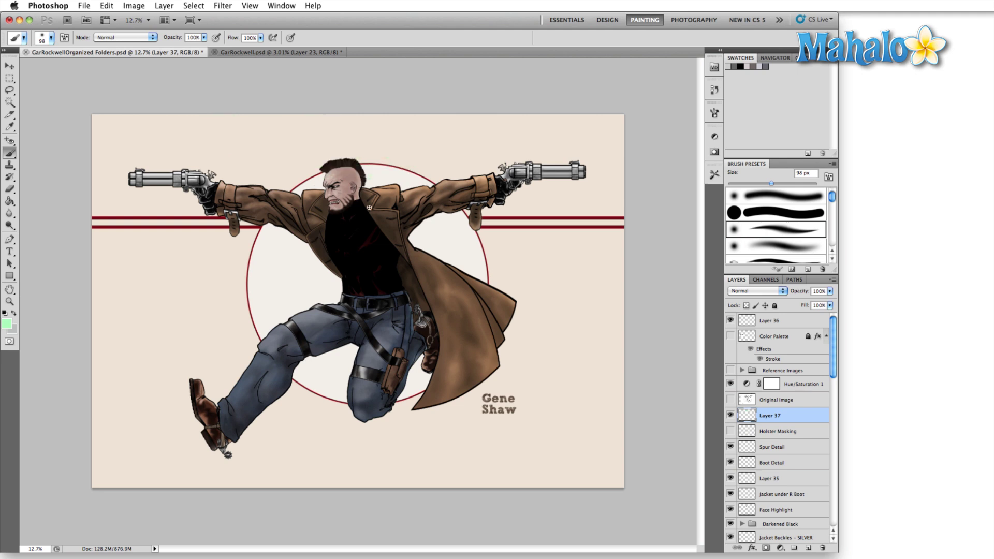
Step: In the HUD colour wheel, darken the green to a muted shade, then swing the hue to violet
{"action": "left_click", "coordinate": [209, 275], "text": "ctrl+alt+super"}
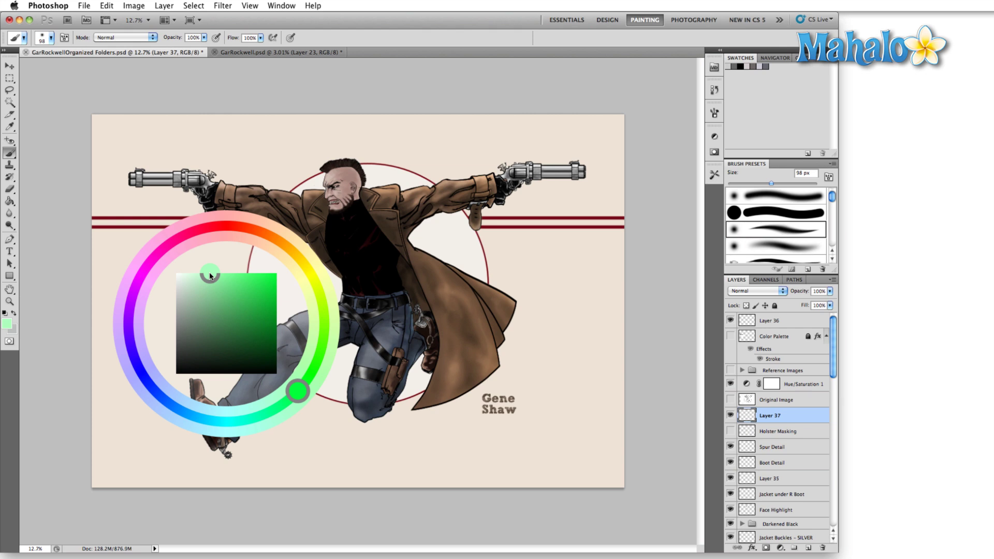
{"action": "mouse_move", "coordinate": [210, 275]}
{"action": "left_mouse_down"}
{"action": "mouse_move", "coordinate": [209, 299]}
{"action": "mouse_move", "coordinate": [263, 291]}
{"action": "mouse_move", "coordinate": [224, 312]}
{"action": "mouse_move", "coordinate": [309, 280]}
{"action": "left_mouse_up"}
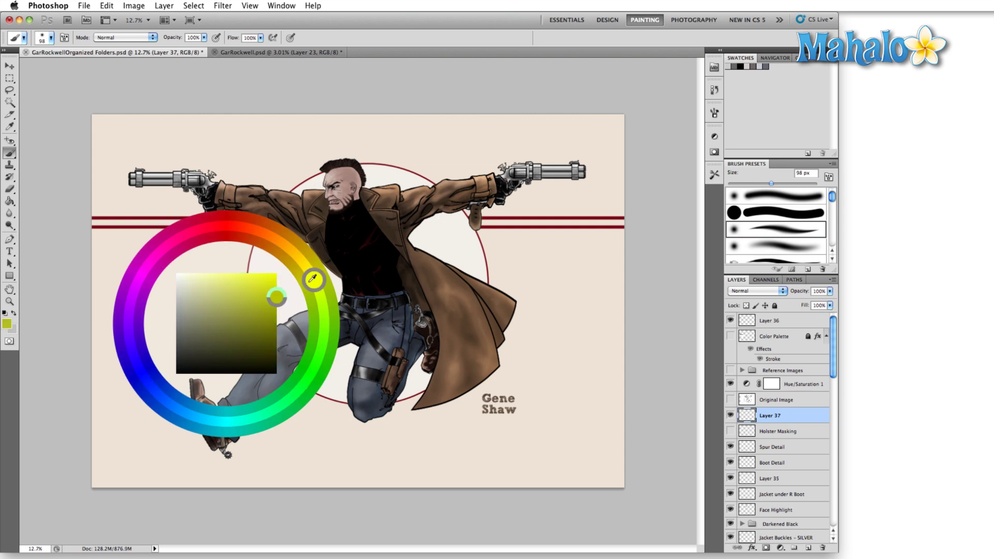
{"action": "mouse_move", "coordinate": [309, 253]}
{"action": "left_mouse_down"}
{"action": "mouse_move", "coordinate": [137, 330]}
{"action": "mouse_move", "coordinate": [244, 296]}
{"action": "mouse_move", "coordinate": [232, 309]}
{"action": "left_mouse_up"}
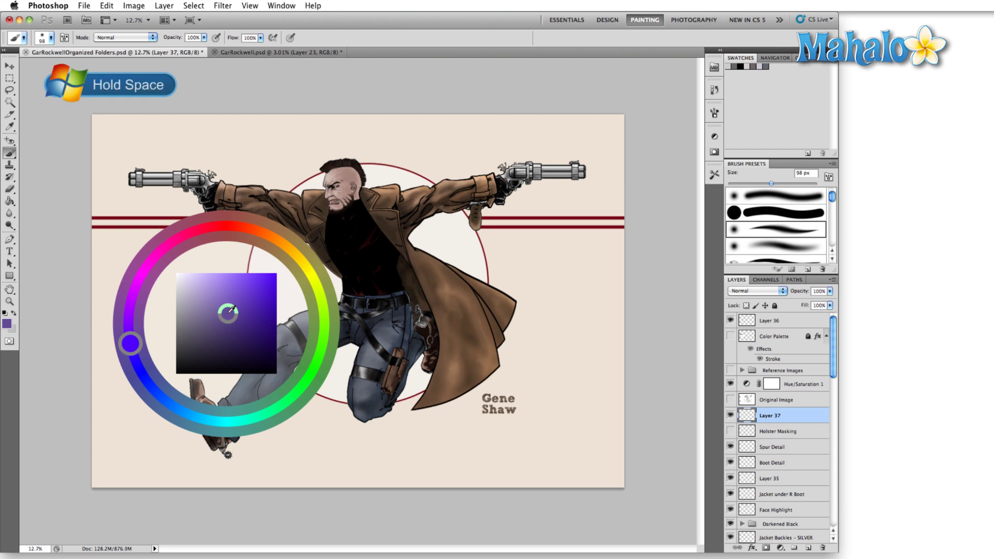
Step: Shift the HUD hue ring from purple to red and refine the shade to a deep crimson
{"action": "mouse_move", "coordinate": [232, 308]}
{"action": "left_mouse_down"}
{"action": "mouse_move", "coordinate": [245, 310]}
{"action": "mouse_move", "coordinate": [230, 299]}
{"action": "mouse_move", "coordinate": [229, 359]}
{"action": "mouse_move", "coordinate": [209, 294]}
{"action": "mouse_move", "coordinate": [217, 222]}
{"action": "left_mouse_up"}
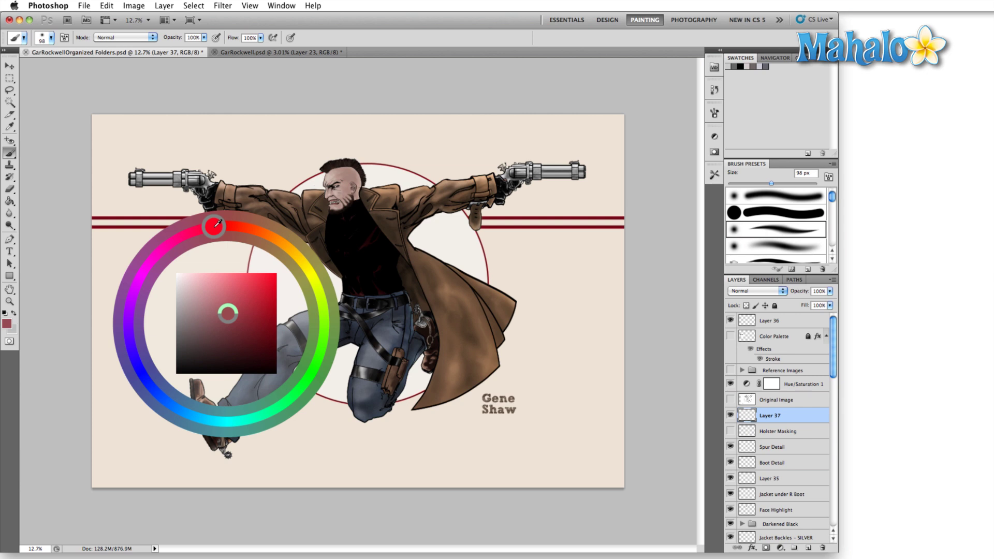
{"action": "mouse_move", "coordinate": [218, 223]}
{"action": "left_mouse_down"}
{"action": "mouse_move", "coordinate": [231, 323]}
{"action": "mouse_move", "coordinate": [220, 309]}
{"action": "mouse_move", "coordinate": [235, 301]}
{"action": "left_mouse_up"}
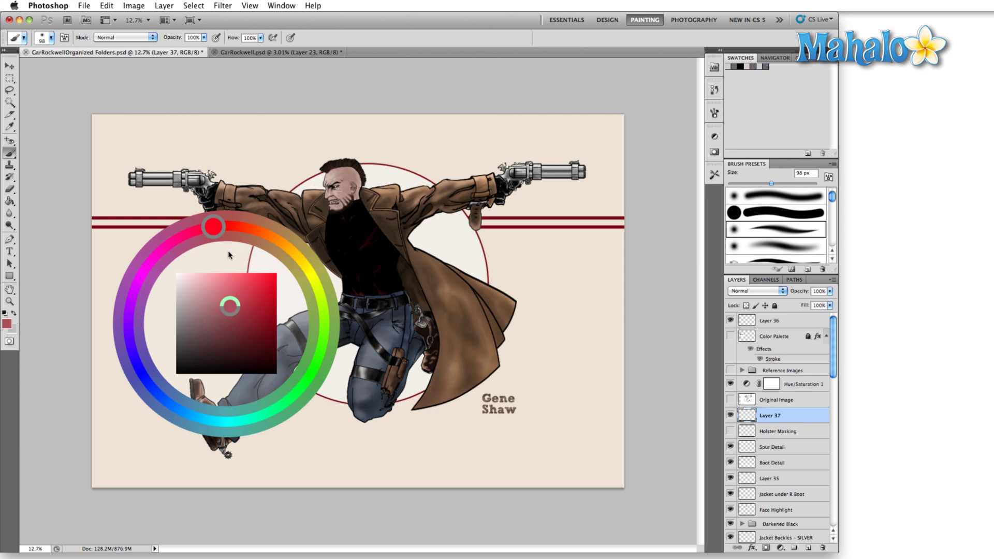
{"action": "left_click_drag", "start_coordinate": [226, 240], "coordinate": [209, 226]}
{"action": "mouse_move", "coordinate": [236, 275]}
{"action": "left_mouse_down"}
{"action": "mouse_move", "coordinate": [231, 322]}
{"action": "mouse_move", "coordinate": [230, 302]}
{"action": "mouse_move", "coordinate": [254, 316]}
{"action": "left_mouse_up"}
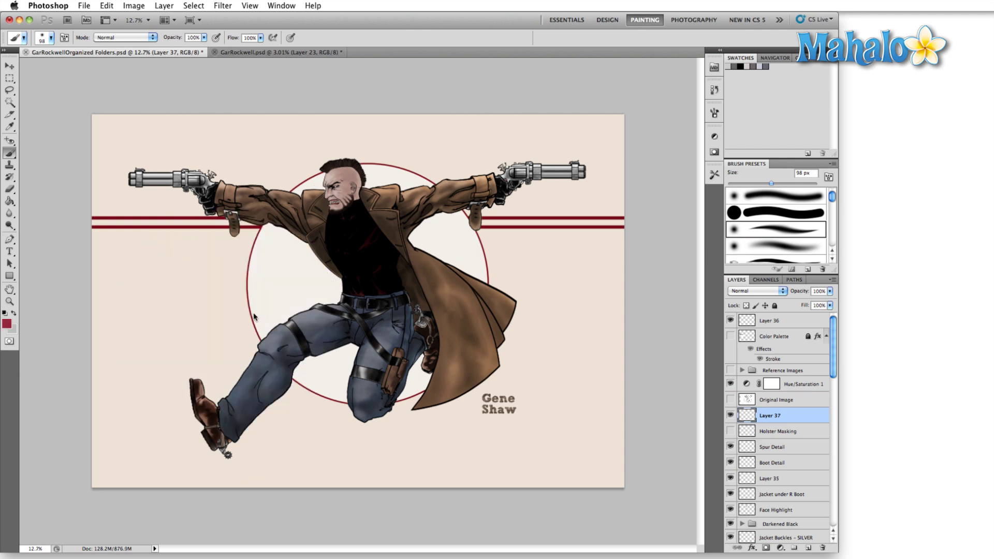